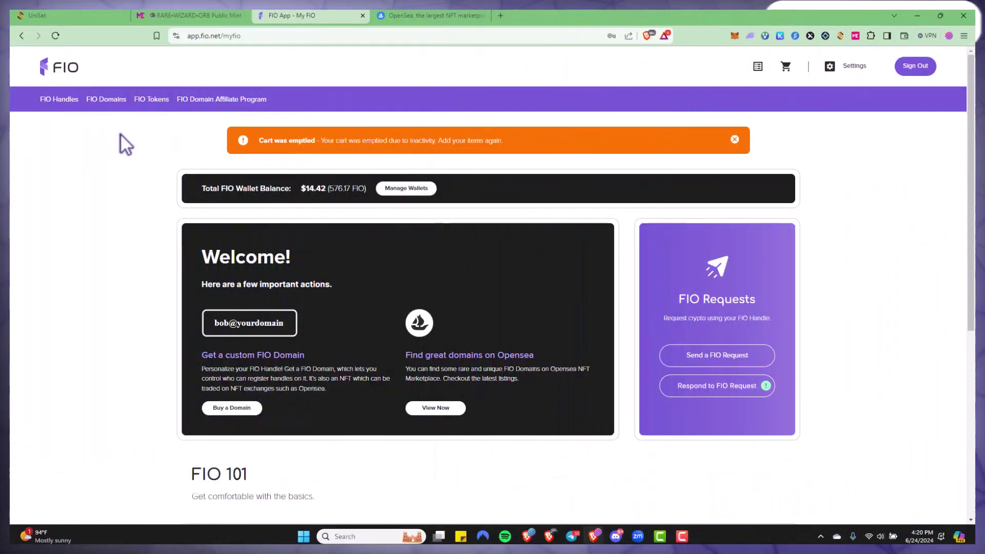
Start a token request for Other Tokens, using another of the wallet's FIO handles.
{"action": "left_click", "coordinate": [739, 359]}
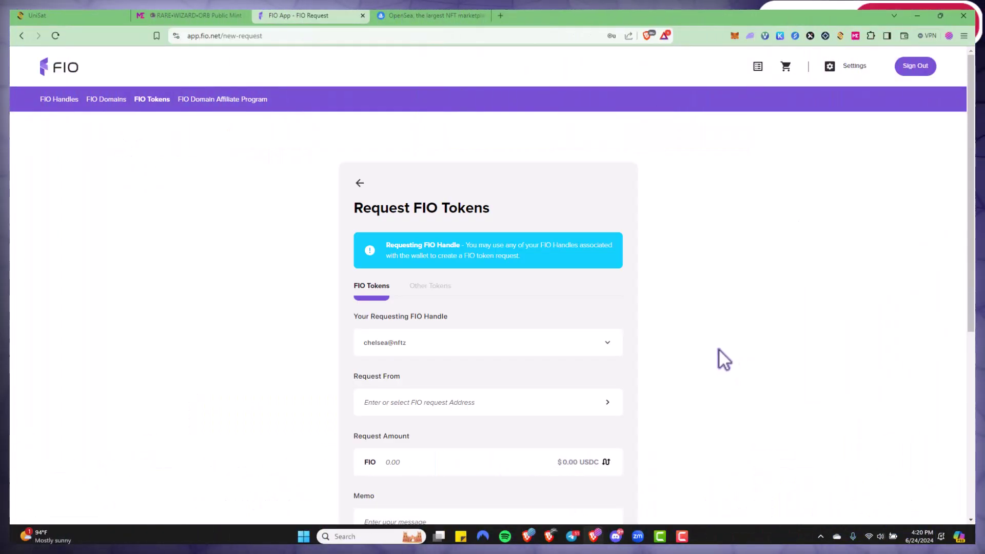
{"action": "left_click", "coordinate": [427, 287]}
{"action": "scroll", "coordinate": [580, 310], "scroll_direction": "down", "scroll_amount": 1}
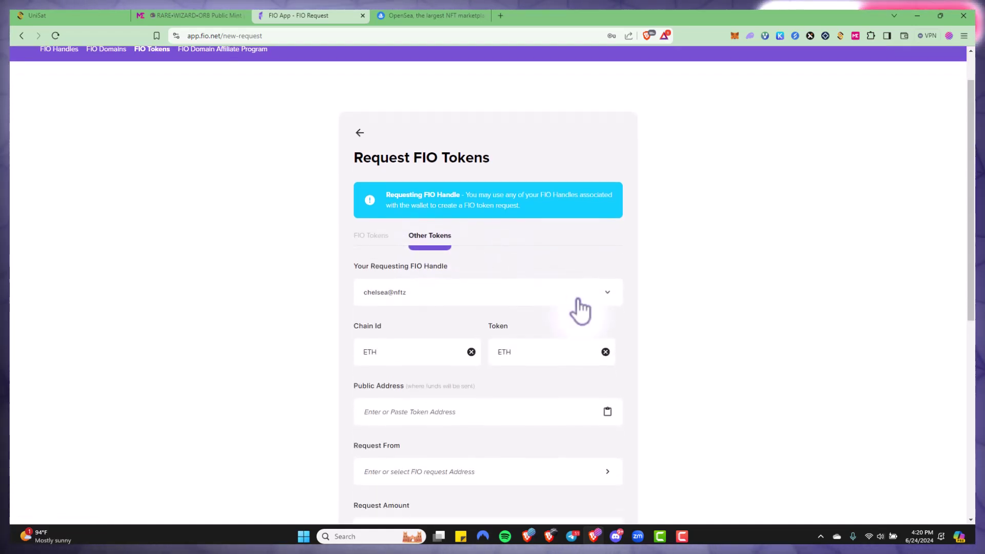
{"action": "left_click", "coordinate": [580, 310]}
{"action": "left_click", "coordinate": [488, 372]}
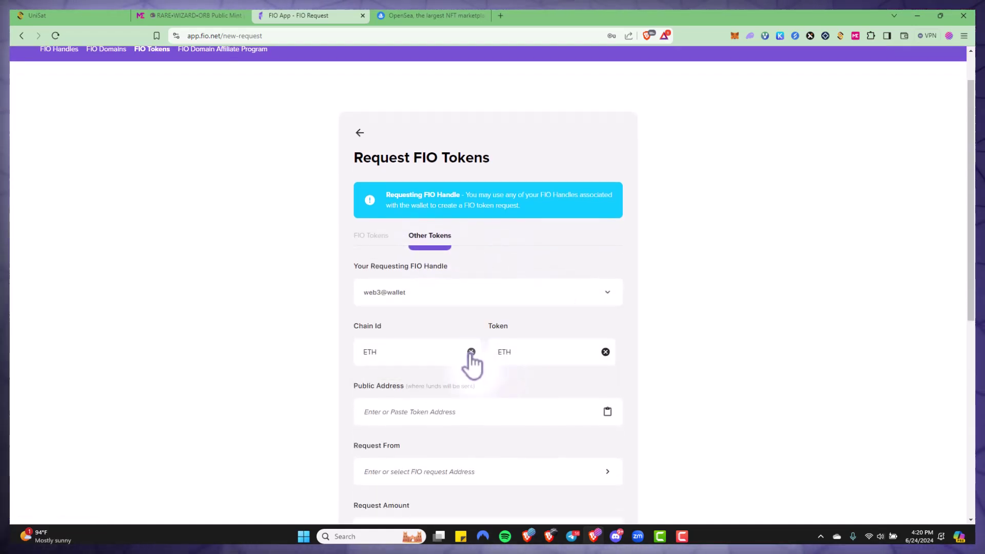
Replace the preset ETH with MATIC as both the chain id and the token.
{"action": "left_click", "coordinate": [471, 352]}
{"action": "type", "text": "MAT"}
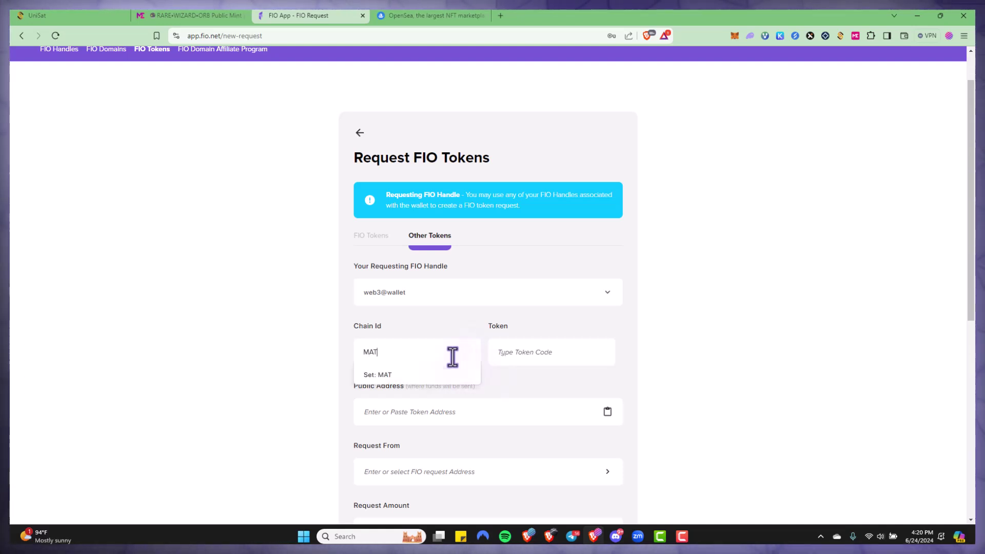
{"action": "type", "text": "IC"}
{"action": "left_click", "coordinate": [405, 374]}
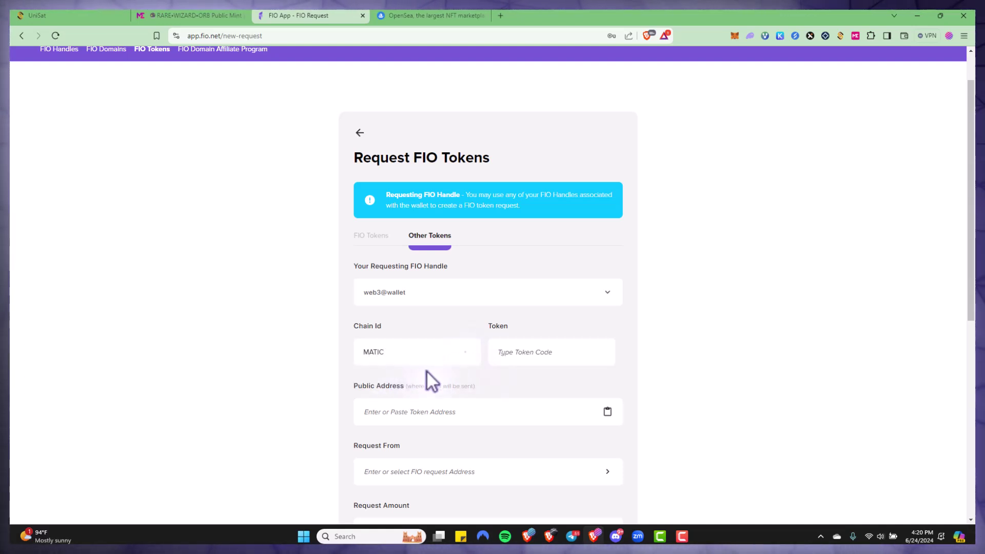
{"action": "left_click", "coordinate": [537, 352]}
{"action": "type", "text": "MATIC"}
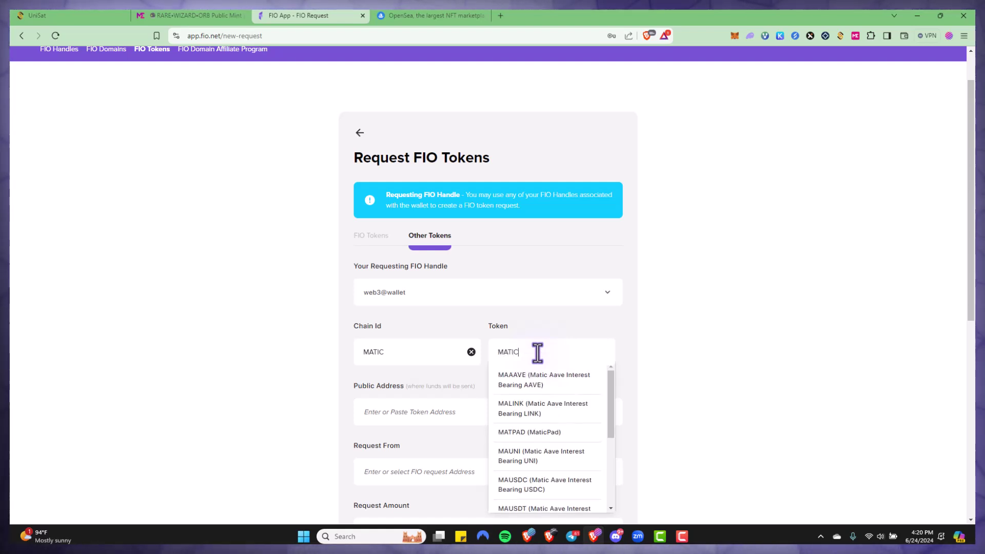
{"action": "left_click", "coordinate": [568, 358]}
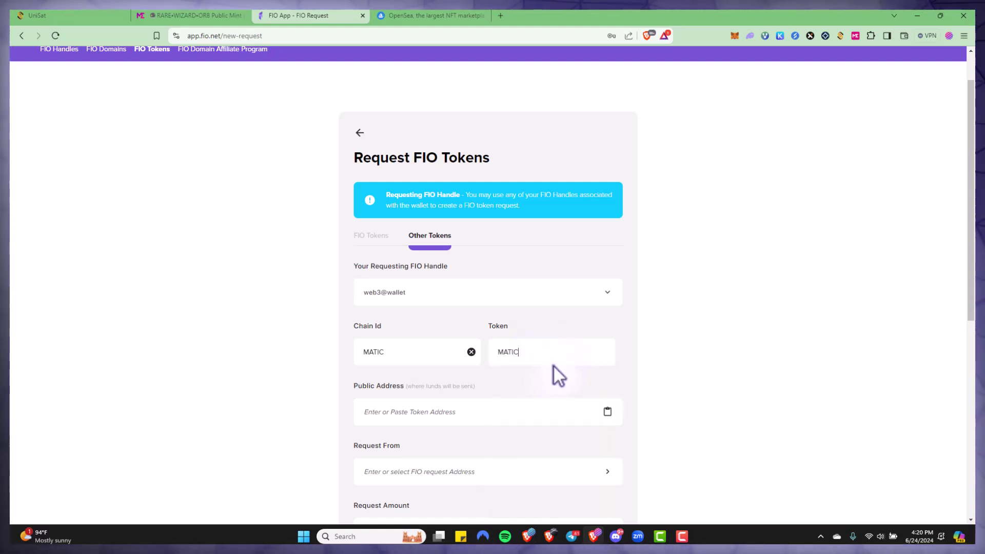
Enter the wallet's own public address as the receiving address.
{"action": "left_click", "coordinate": [462, 418]}
{"action": "key", "text": "ctrl+v"}
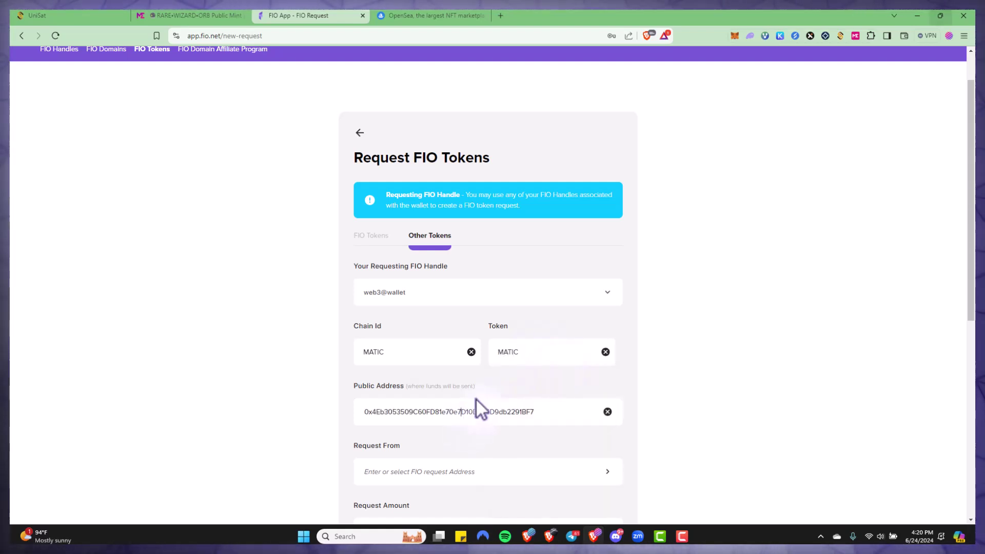
{"action": "left_click", "coordinate": [736, 36]}
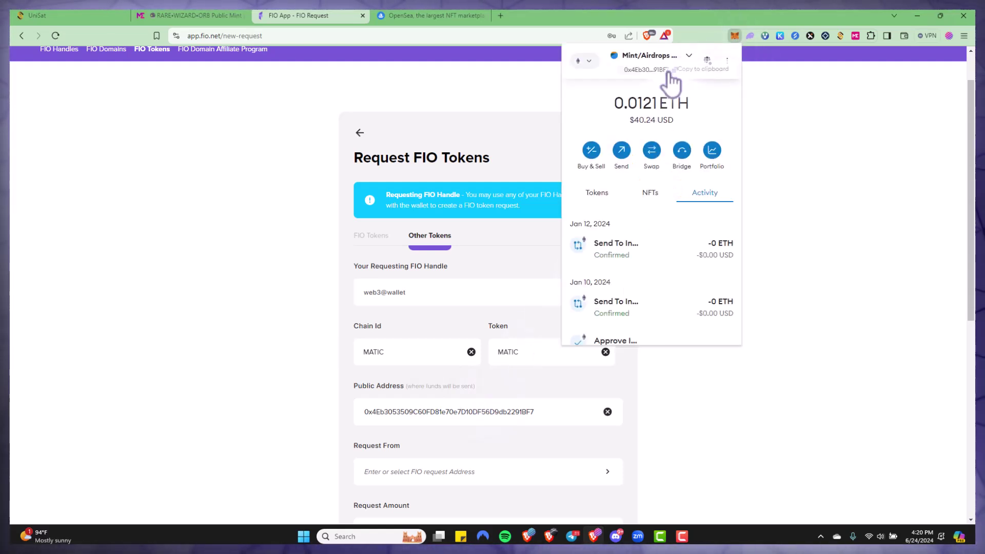
{"action": "double_click", "coordinate": [476, 421]}
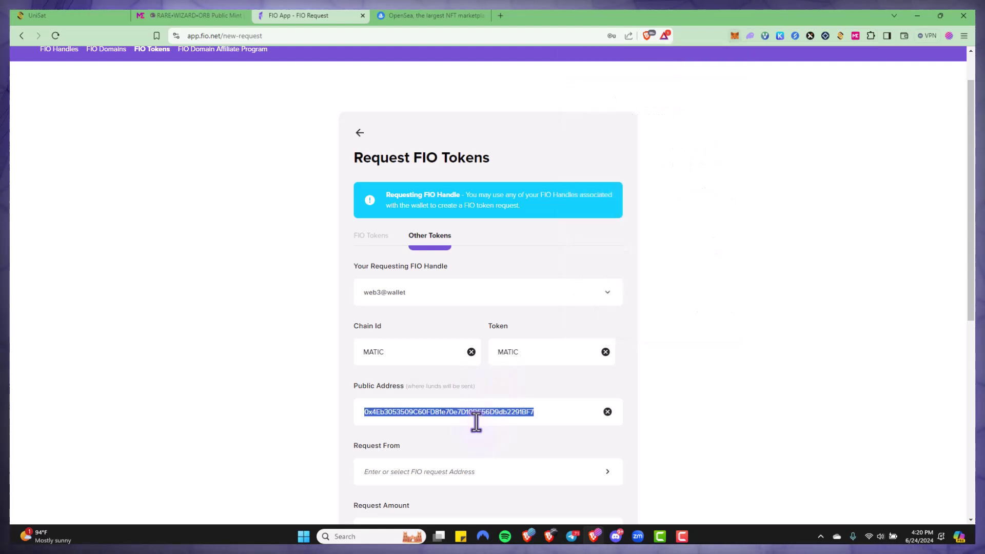
{"action": "type", "text": "0x4Eb3053509C60FD81e70e7D10DE56D9db2291BF7"}
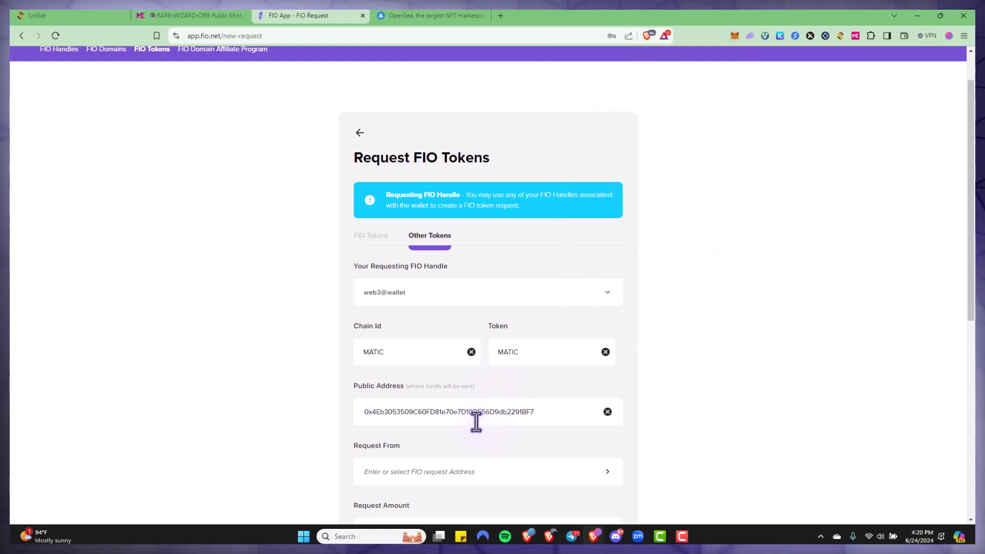
Choose the other FIO handle as the payer to request from.
{"action": "scroll", "coordinate": [436, 426], "scroll_direction": "down", "scroll_amount": 1}
{"action": "left_click", "coordinate": [379, 426]}
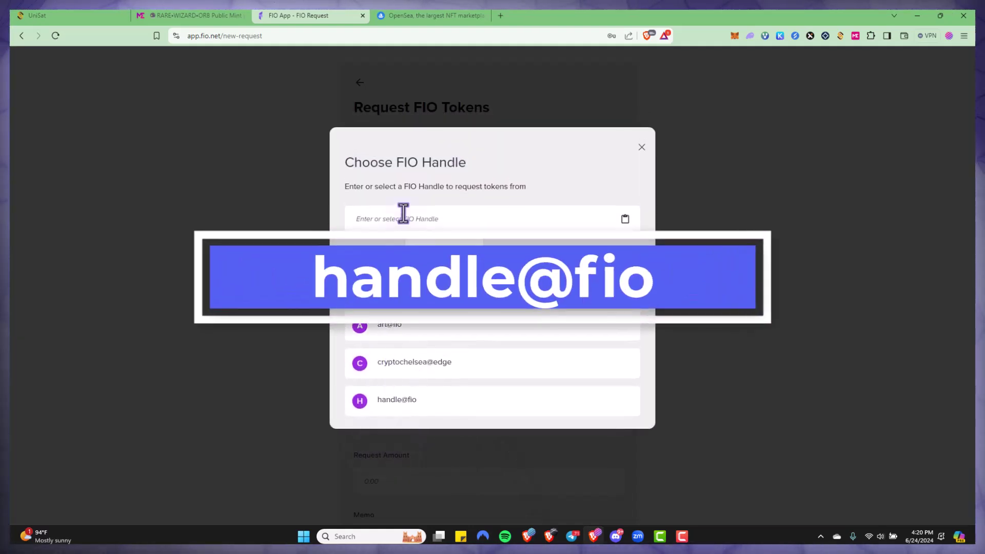
{"action": "type", "text": "handle@fio"}
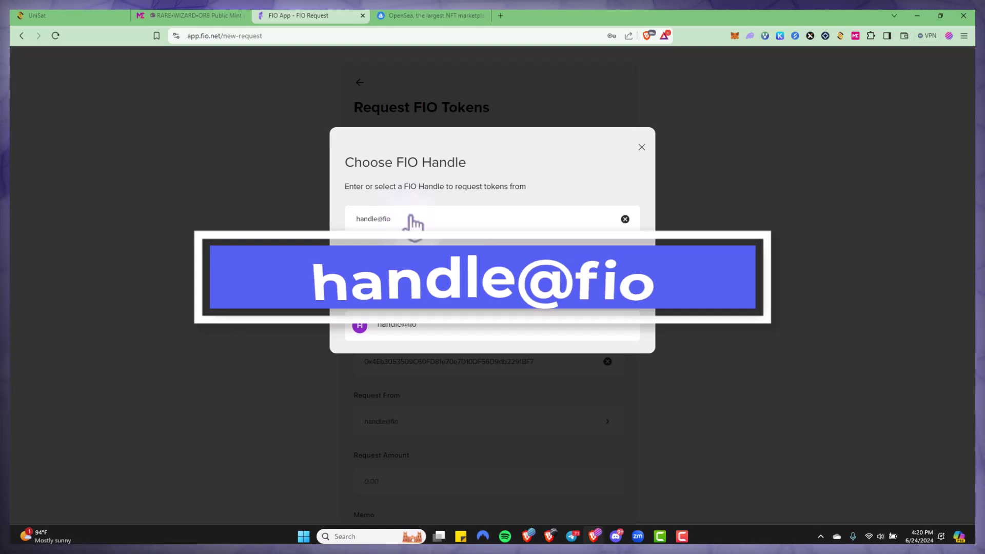
{"action": "key", "text": "Return"}
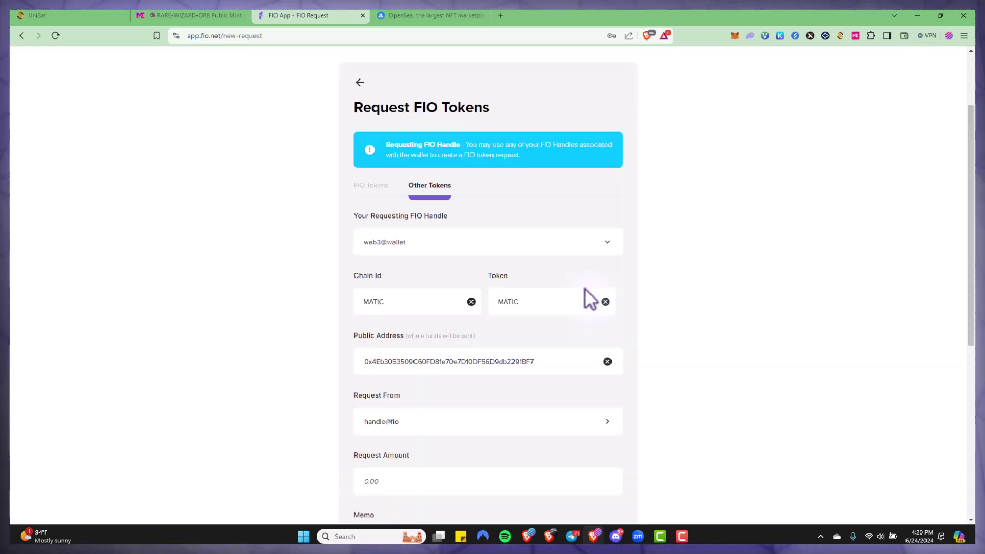
Request 1 MATIC with memo 'decentraweb test token', send it, and confirm with the PIN.
{"action": "scroll", "coordinate": [472, 337], "scroll_direction": "down", "scroll_amount": 2}
{"action": "left_click", "coordinate": [370, 387]}
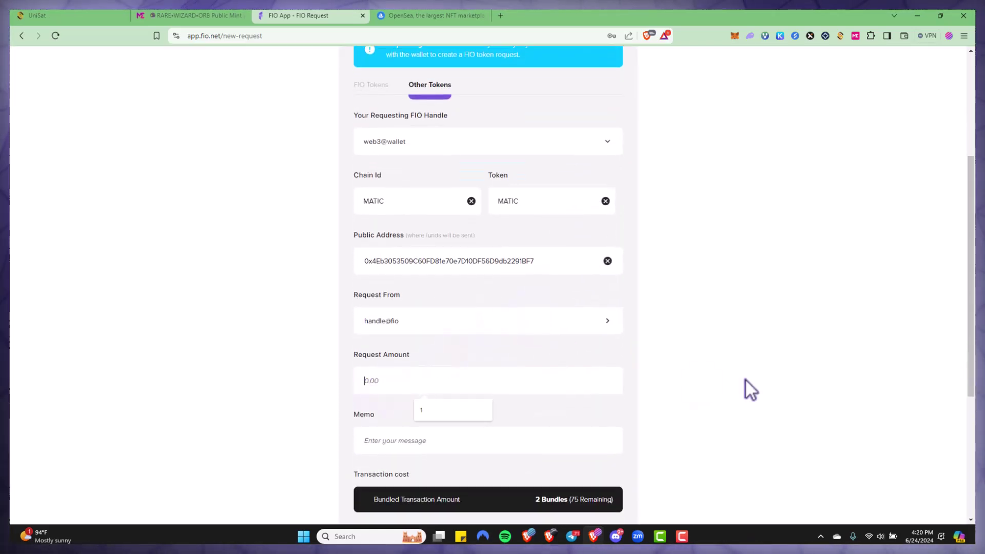
{"action": "type", "text": "1"}
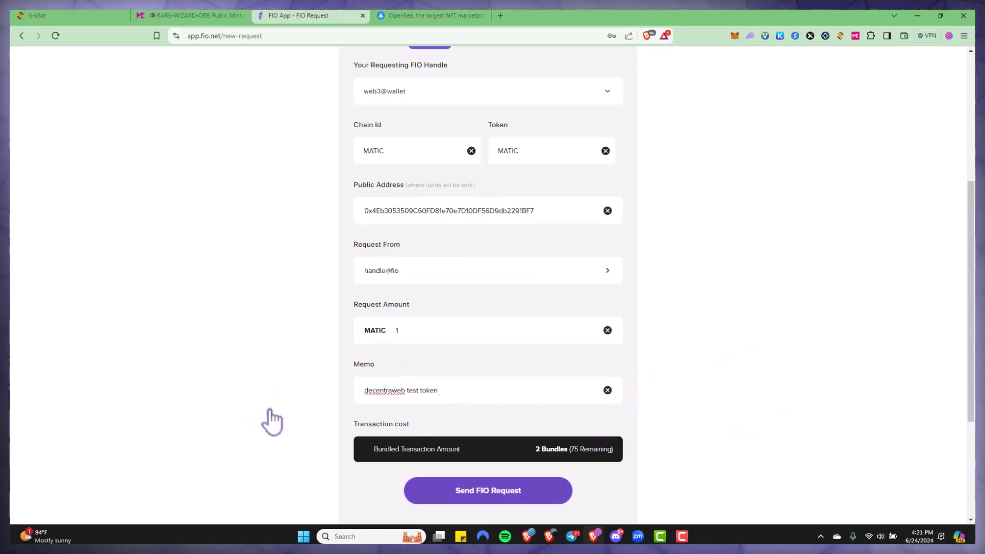
{"action": "left_click", "coordinate": [460, 496]}
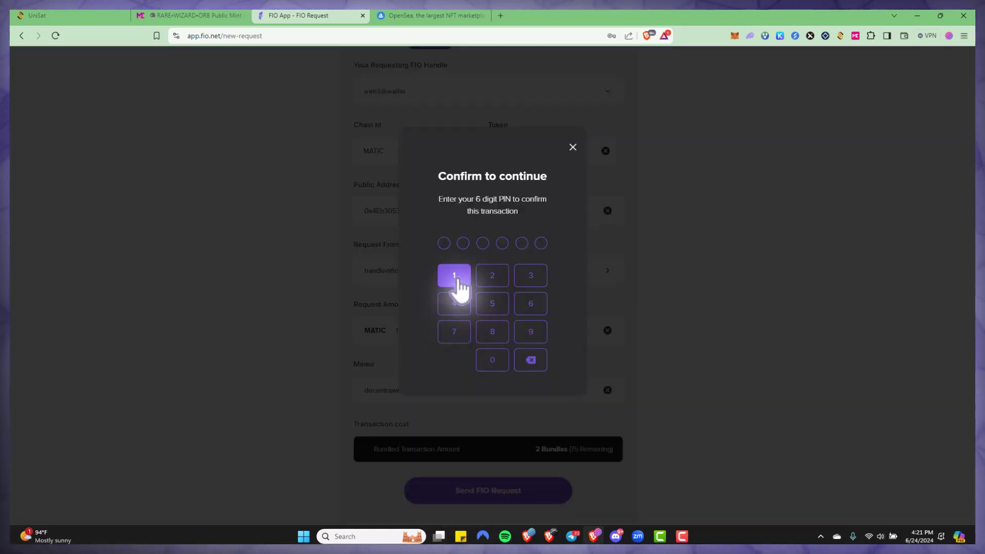
{"action": "left_click", "coordinate": [455, 280]}
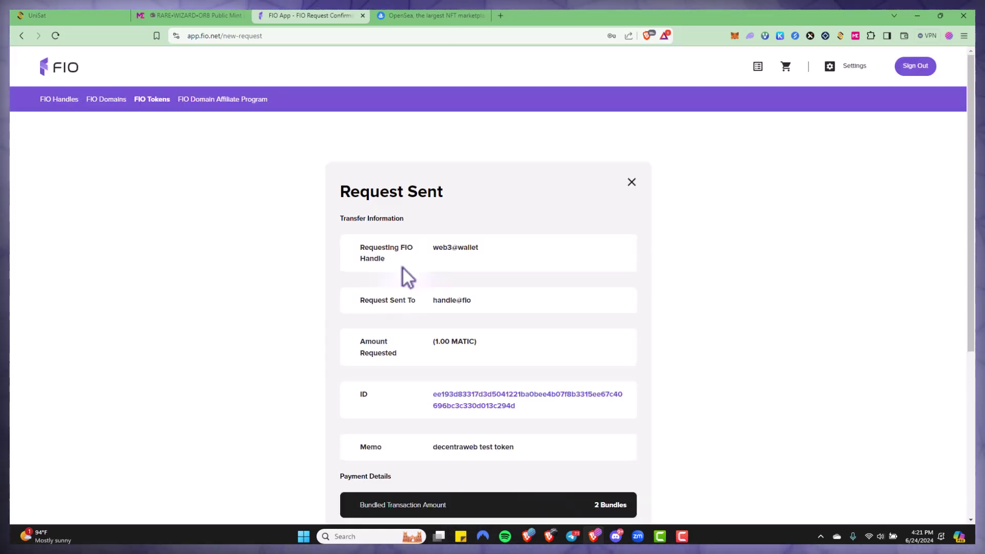
{"action": "scroll", "coordinate": [403, 268], "scroll_direction": "down", "scroll_amount": 1}
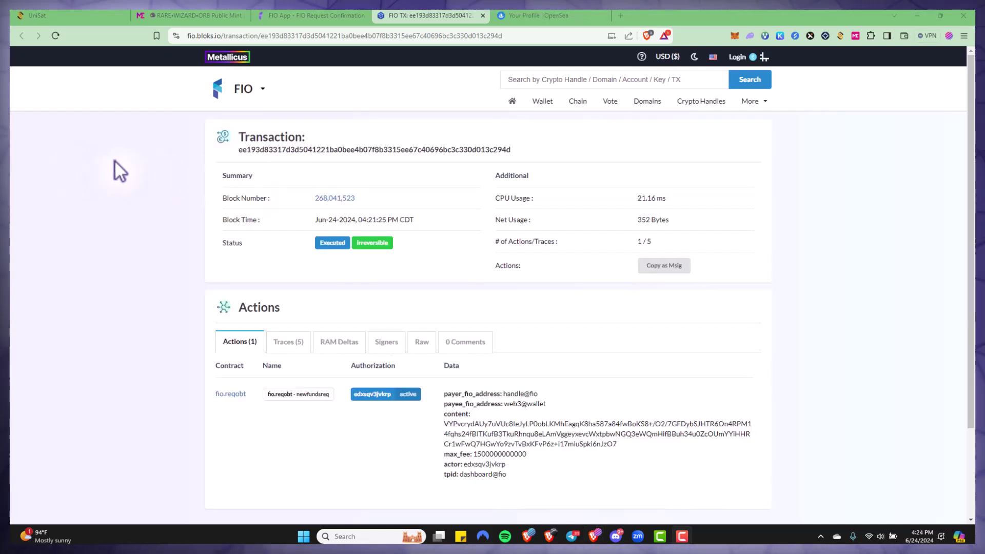
Reload the OpenSea profile and scroll through its 43 collected items.
{"action": "left_click", "coordinate": [535, 16]}
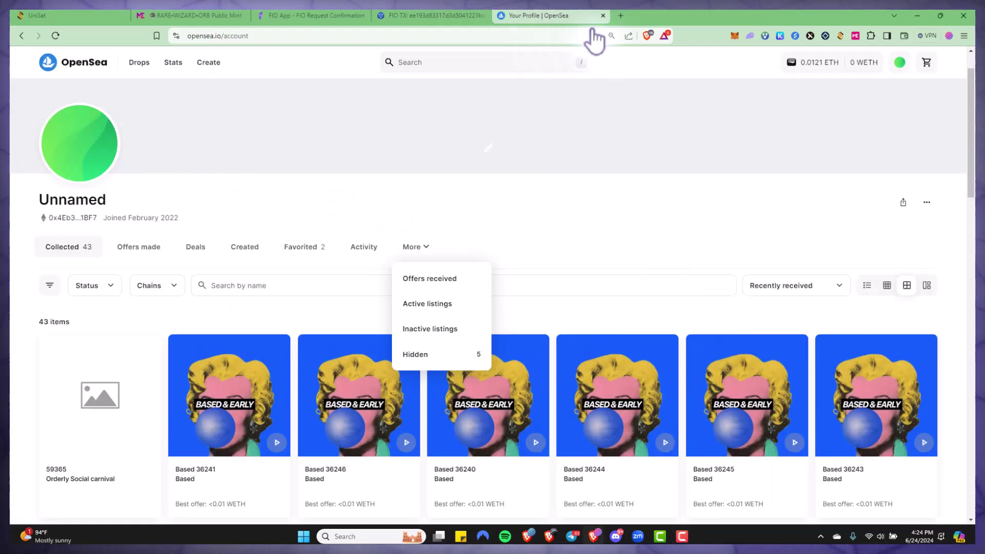
{"action": "mouse_move", "coordinate": [900, 62]}
{"action": "left_click", "coordinate": [862, 95]}
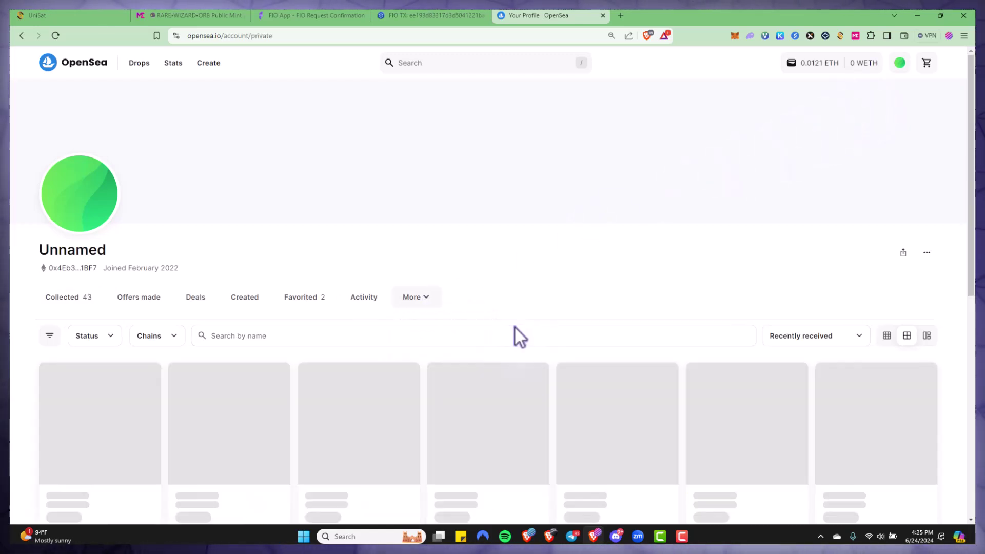
{"action": "scroll", "coordinate": [513, 327], "scroll_direction": "down", "scroll_amount": 1}
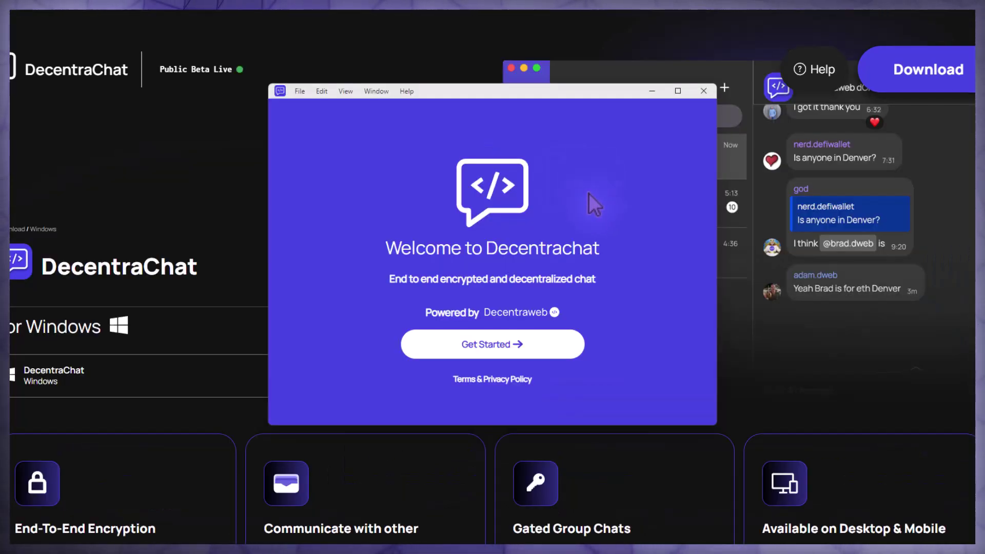
Begin DecentraChat setup by registering with a wallet and logging in through MetaMask.
{"action": "left_click", "coordinate": [496, 345]}
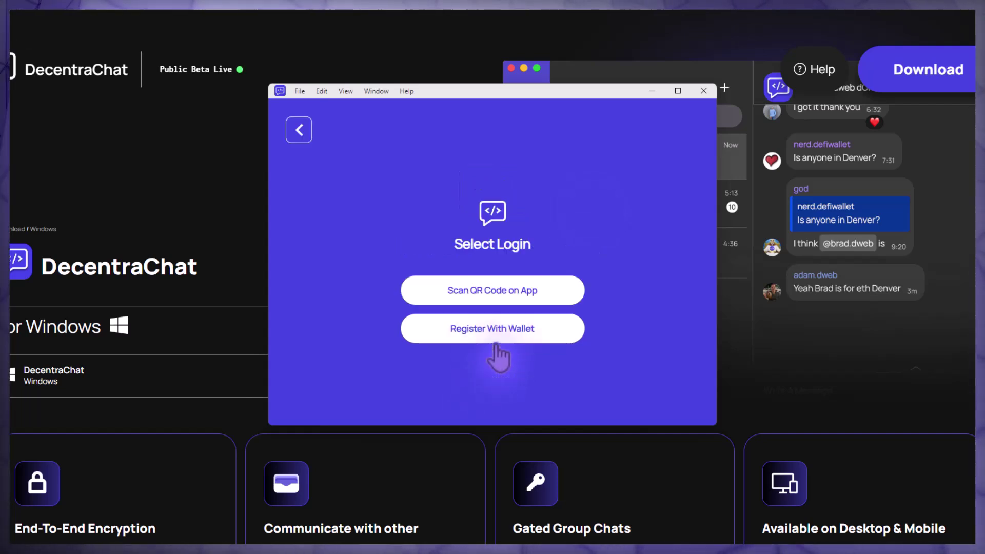
{"action": "left_click", "coordinate": [528, 332]}
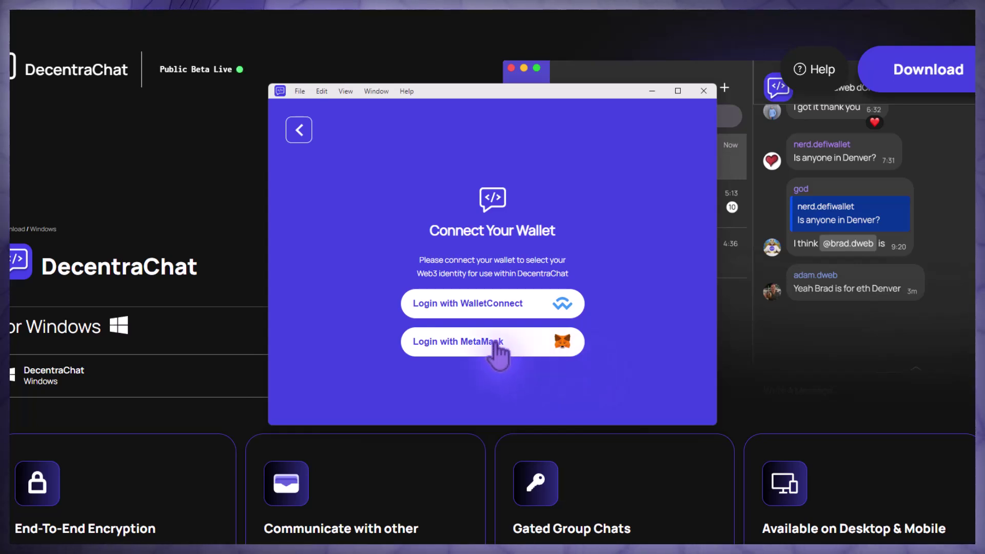
{"action": "left_click", "coordinate": [517, 342]}
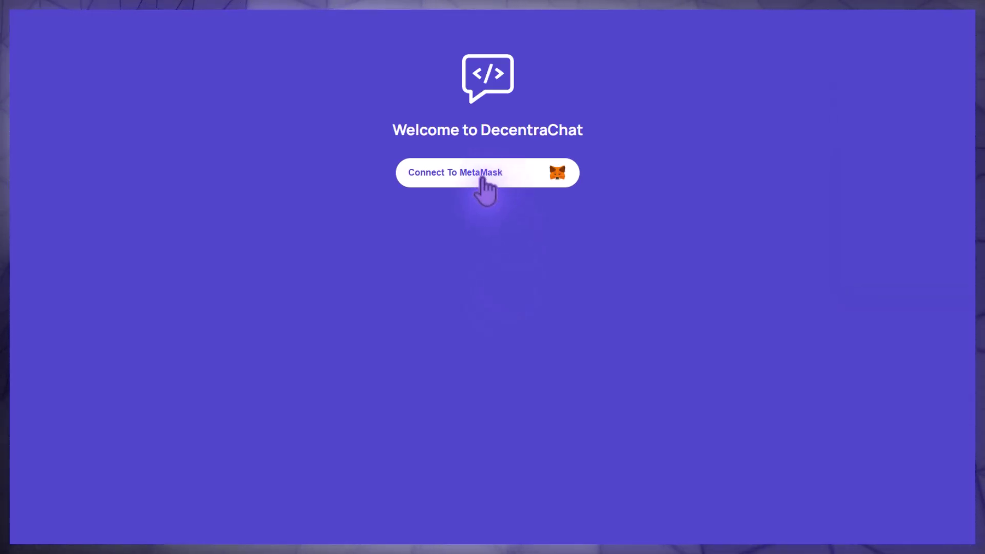
Approve MetaMask's connection to DecentraChat Connect and hand it back to the desktop app.
{"action": "left_click", "coordinate": [482, 177]}
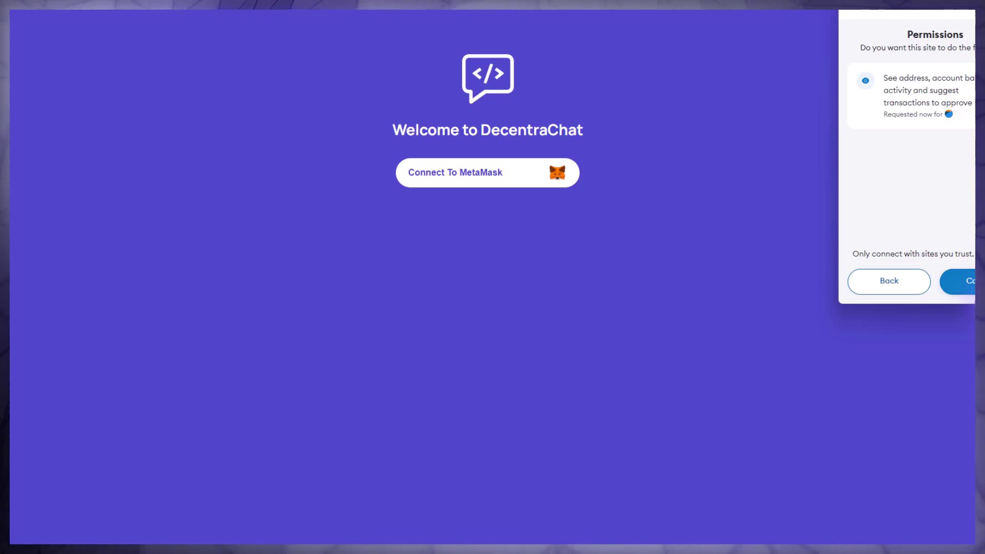
{"action": "left_click", "coordinate": [951, 277]}
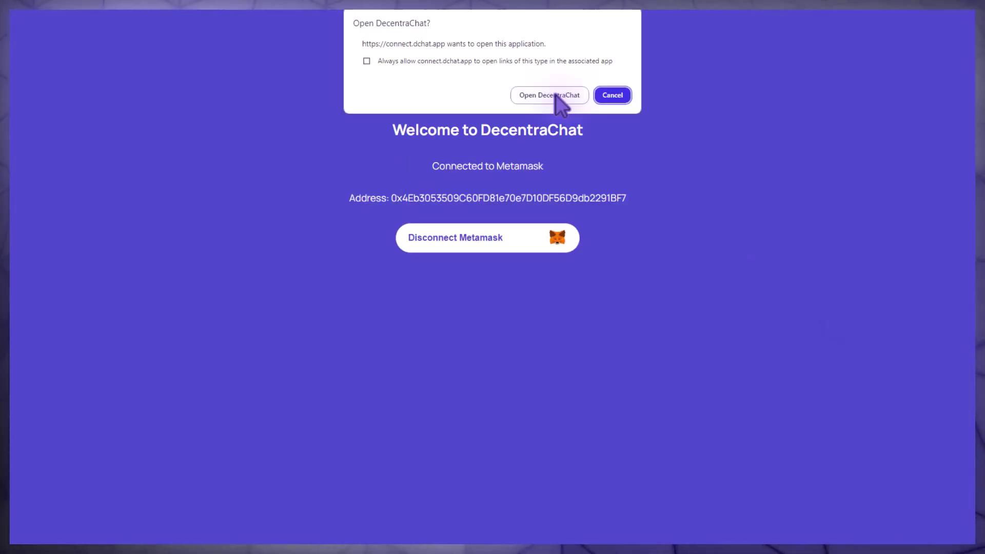
{"action": "left_click", "coordinate": [555, 95]}
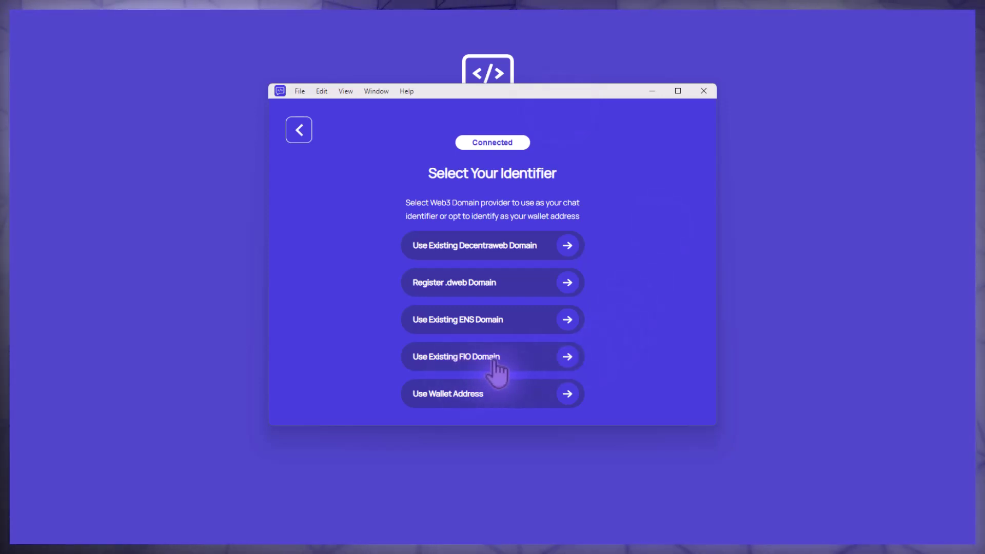
{"action": "left_click", "coordinate": [562, 359]}
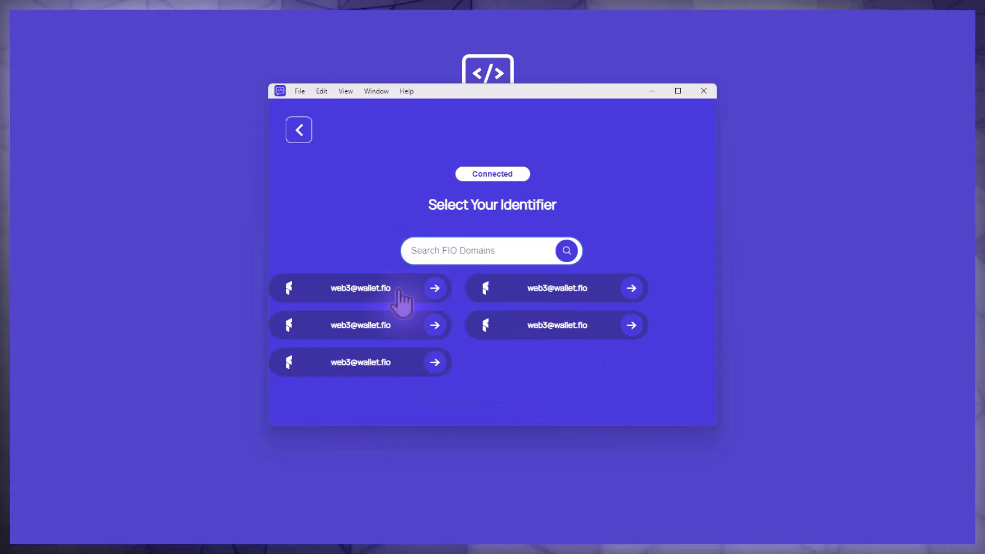
{"action": "left_click", "coordinate": [374, 300]}
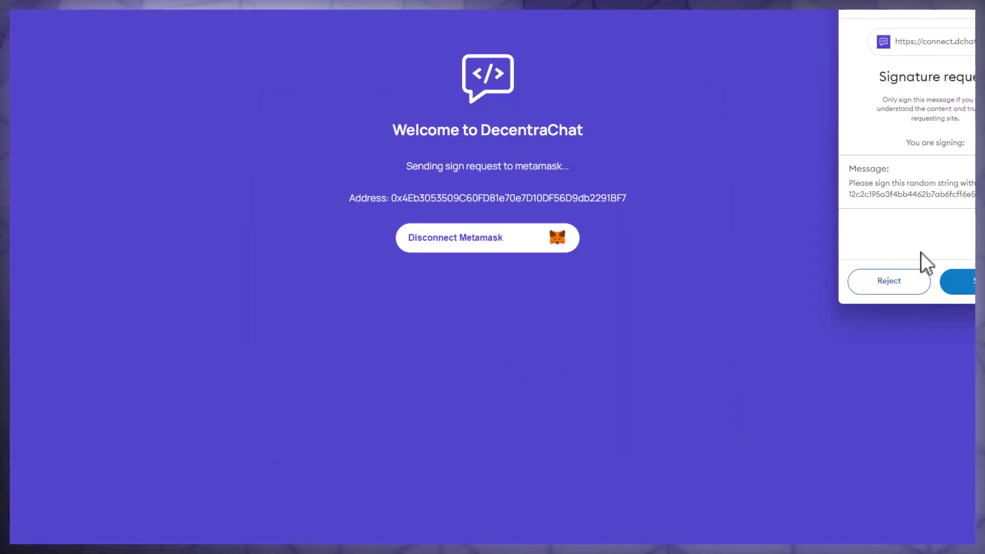
{"action": "left_click", "coordinate": [965, 282]}
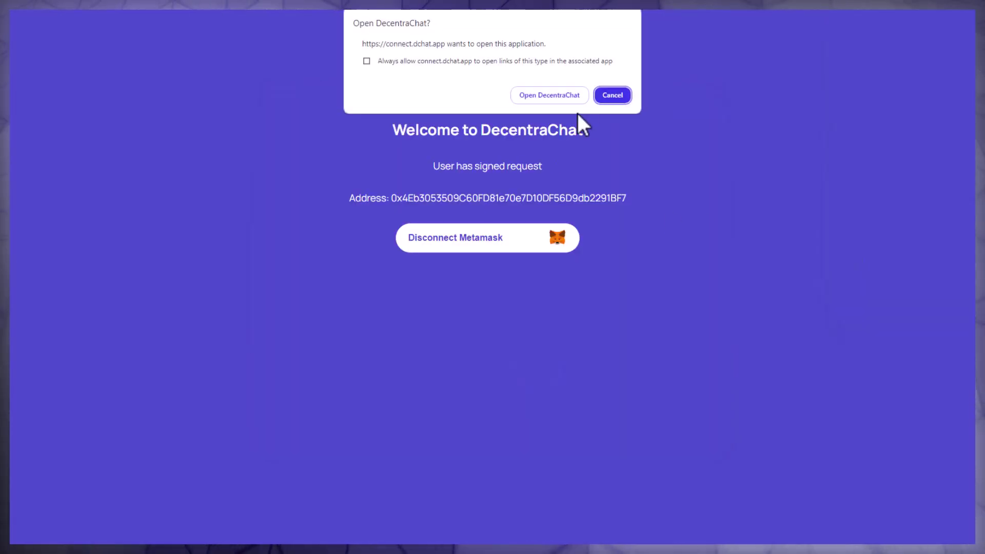
{"action": "left_click", "coordinate": [544, 95]}
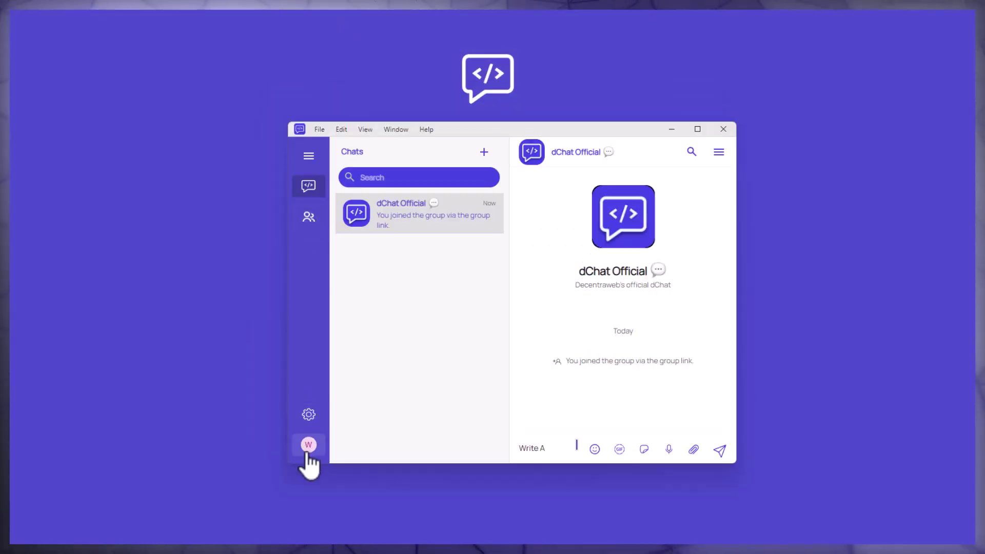
{"action": "left_click", "coordinate": [309, 446]}
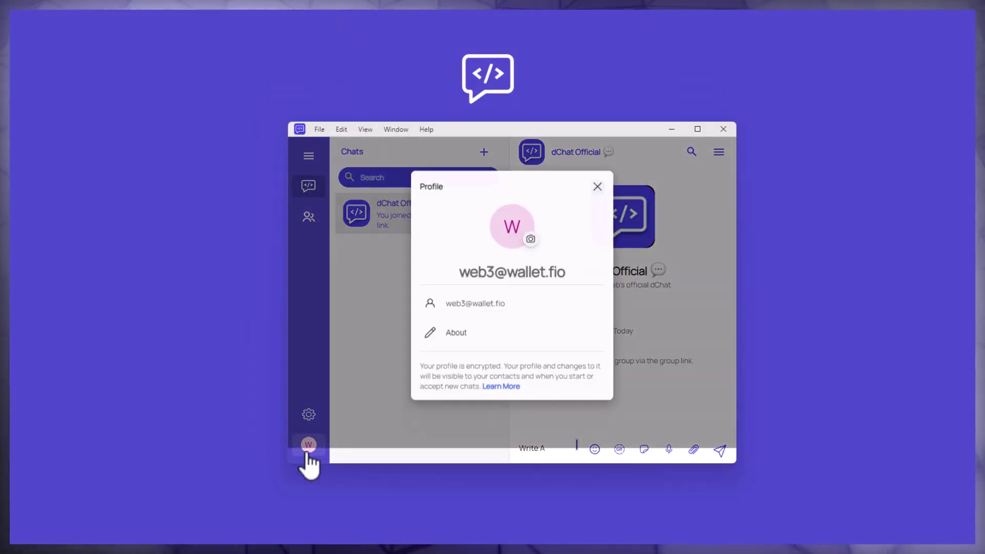
{"action": "left_click", "coordinate": [596, 186]}
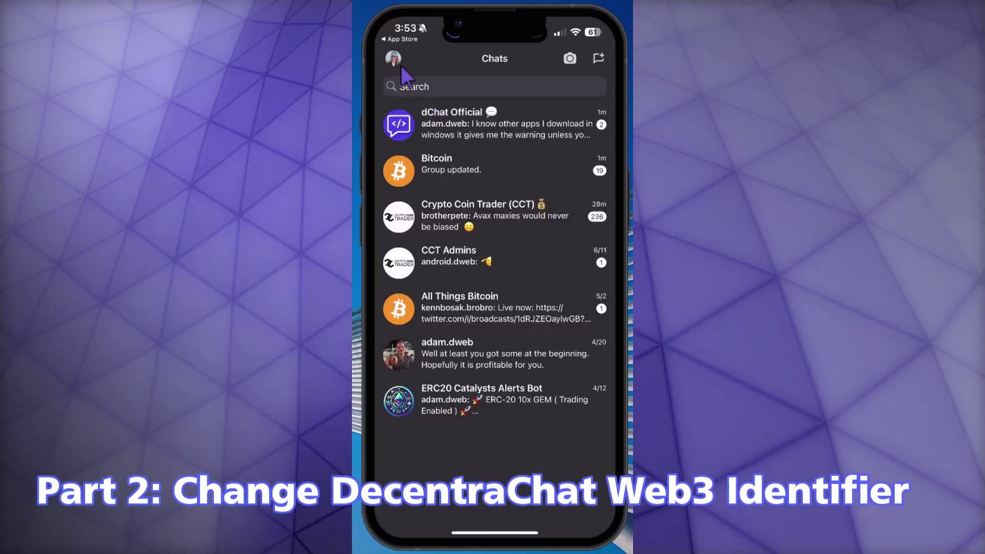
Go to Settings > Account > Change Web3 Identifier, accept the warning, and choose Use Existing FIO Domain.
{"action": "left_click", "coordinate": [400, 64]}
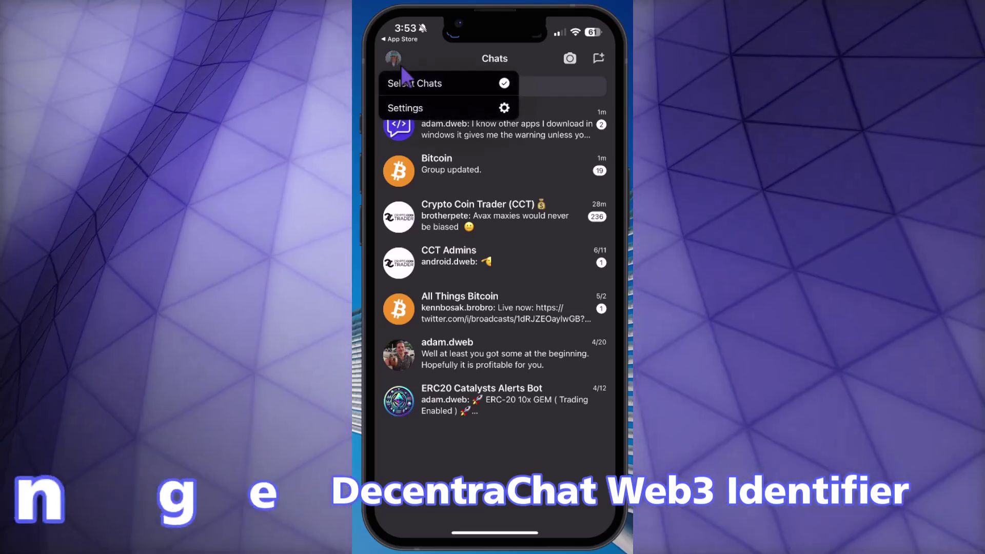
{"action": "left_click", "coordinate": [405, 107]}
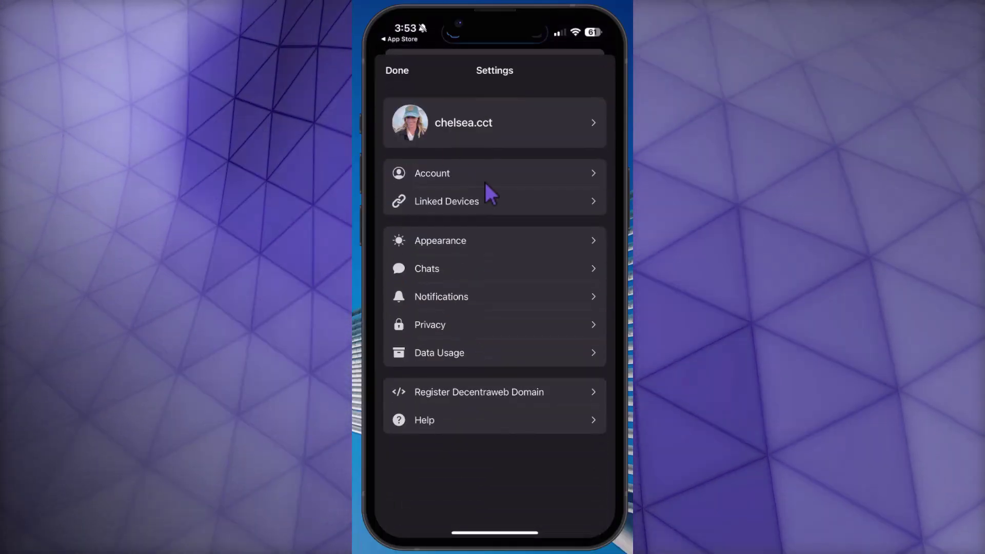
{"action": "left_click", "coordinate": [482, 180]}
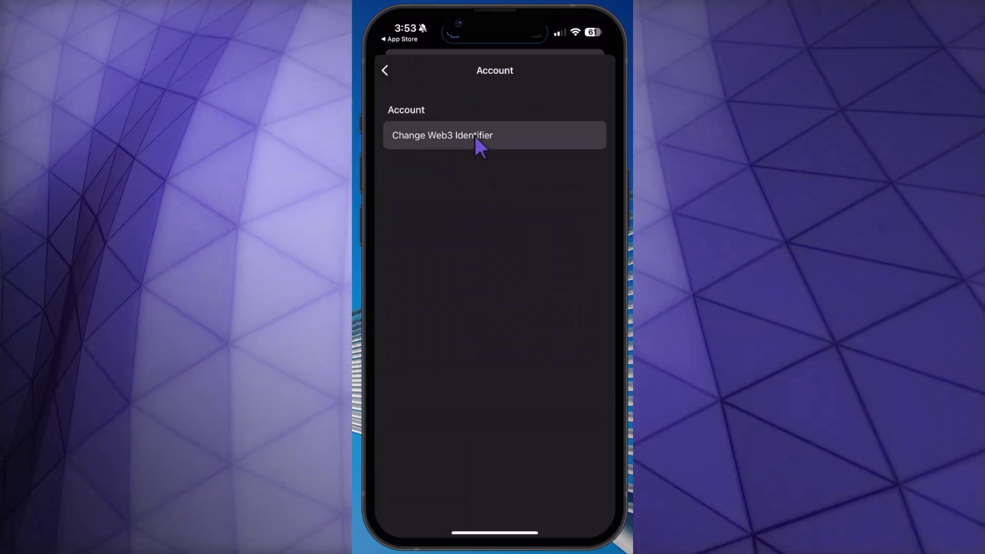
{"action": "left_click", "coordinate": [476, 137]}
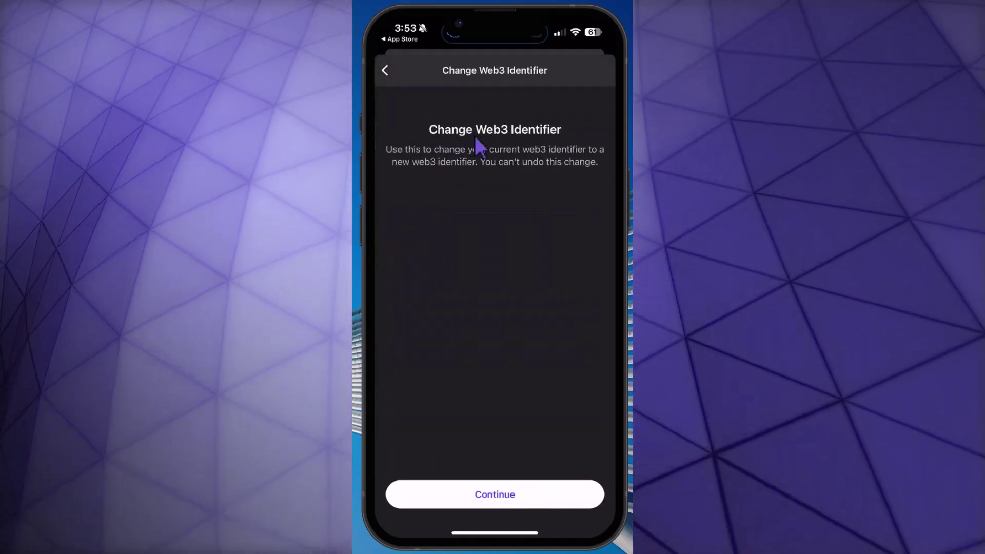
{"action": "left_click", "coordinate": [560, 492]}
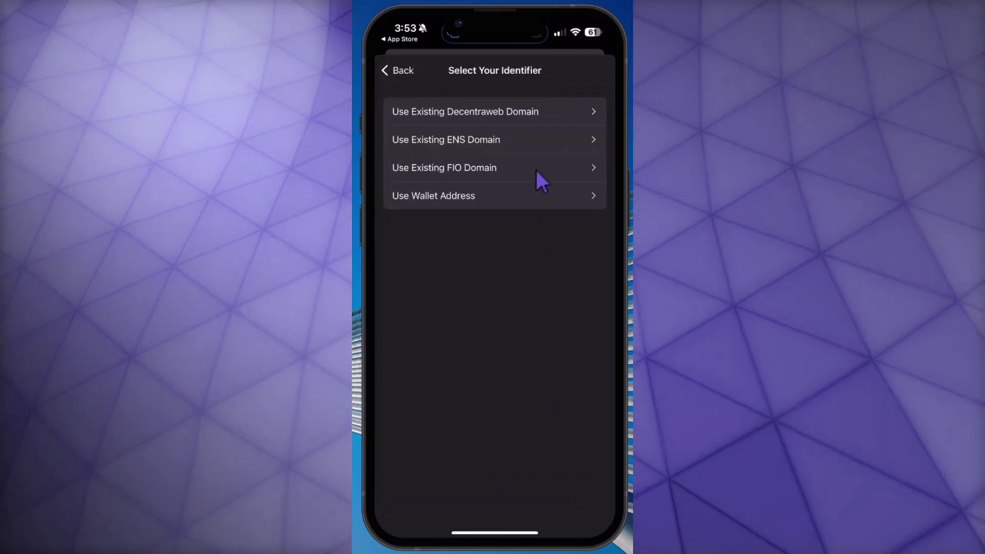
{"action": "left_click", "coordinate": [534, 168]}
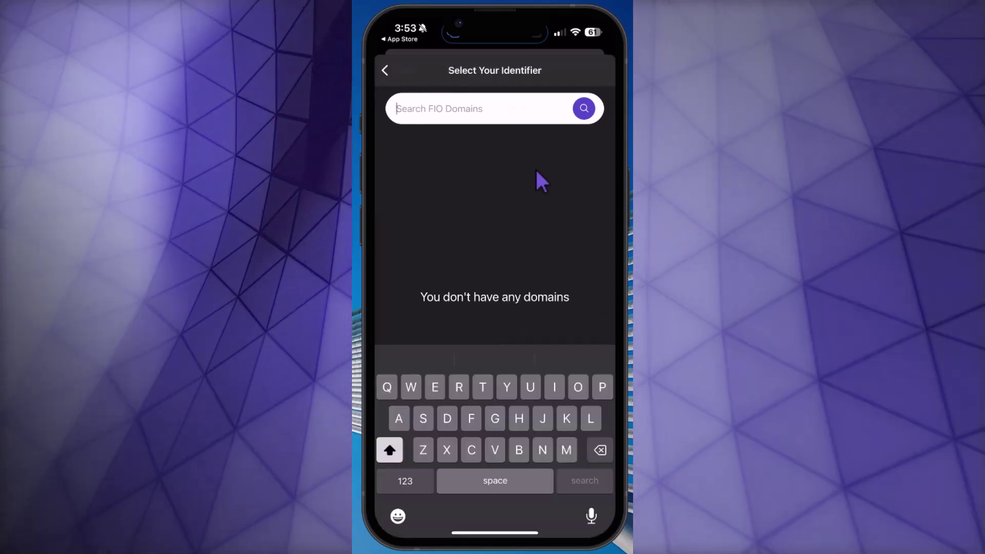